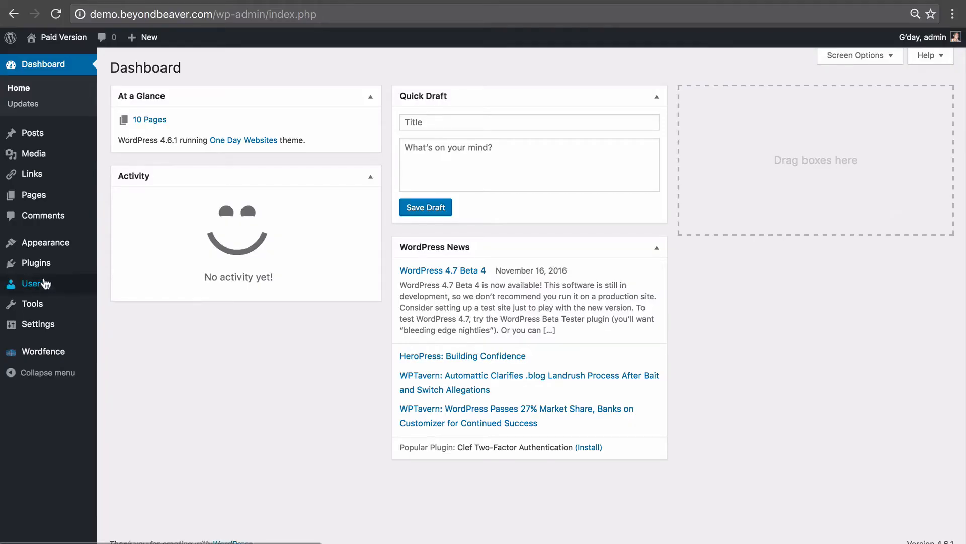
Add a new page with the title "Normal Content"
mouse_move(15, 196)
left_click(129, 216)
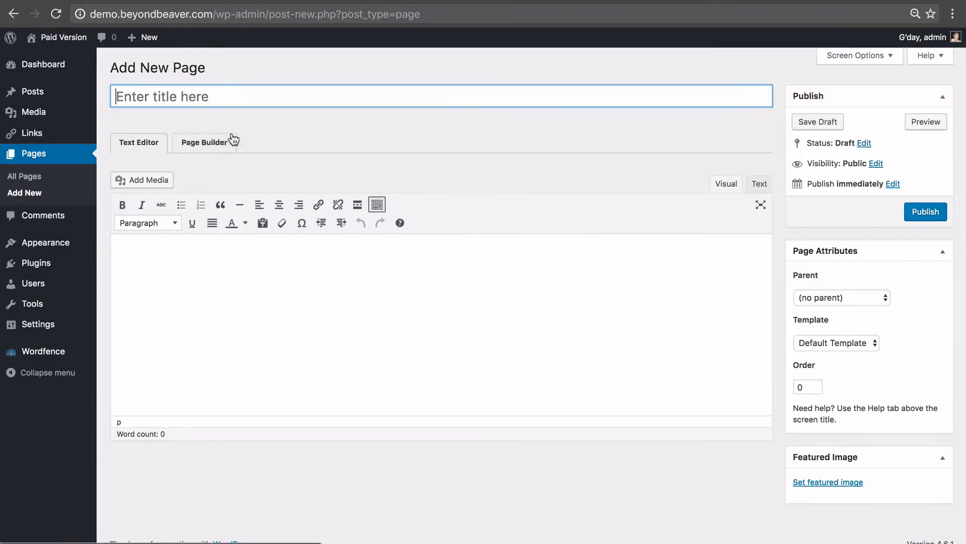
left_click(231, 99)
type("Normal Content")
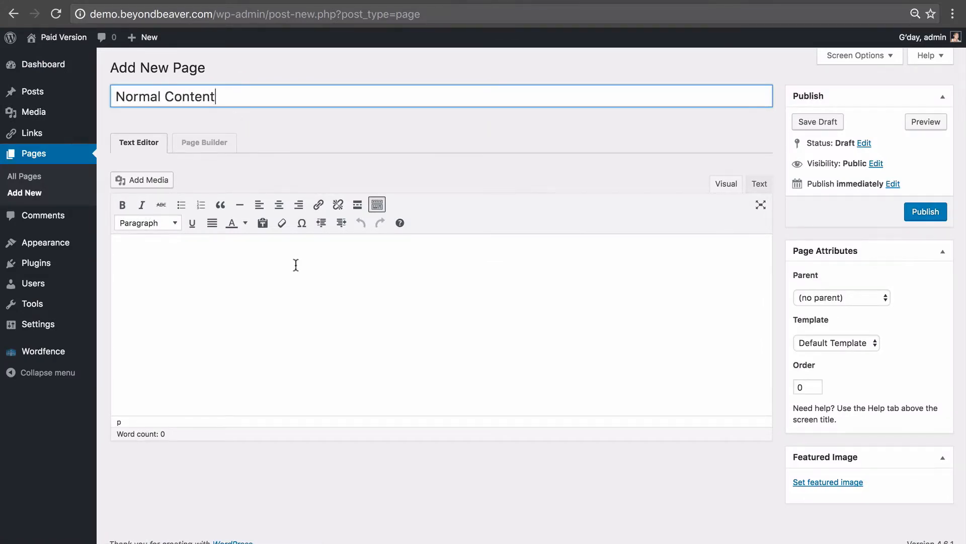
Paste the copied Lorem Ipsum headings and paragraphs into the page body and publish the page
left_click(292, 287)
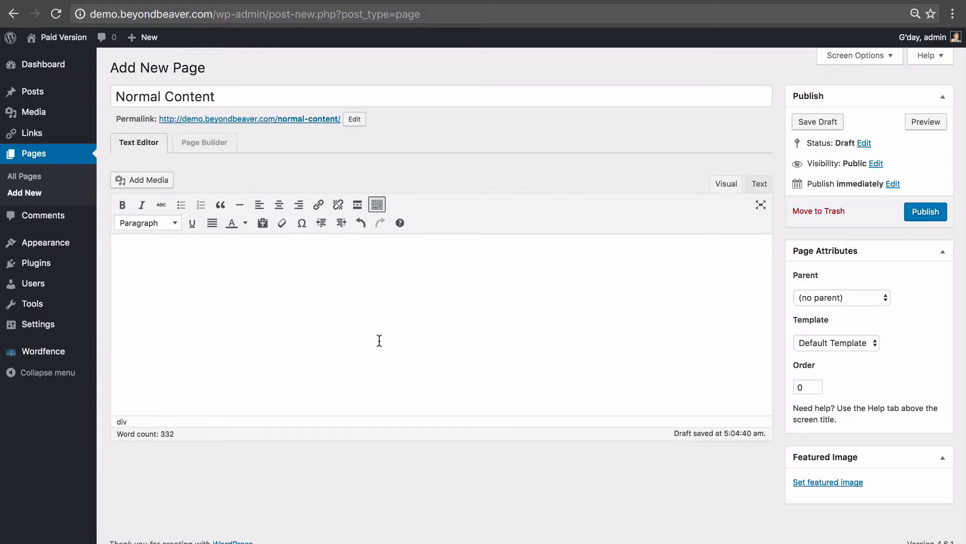
key("ctrl+v")
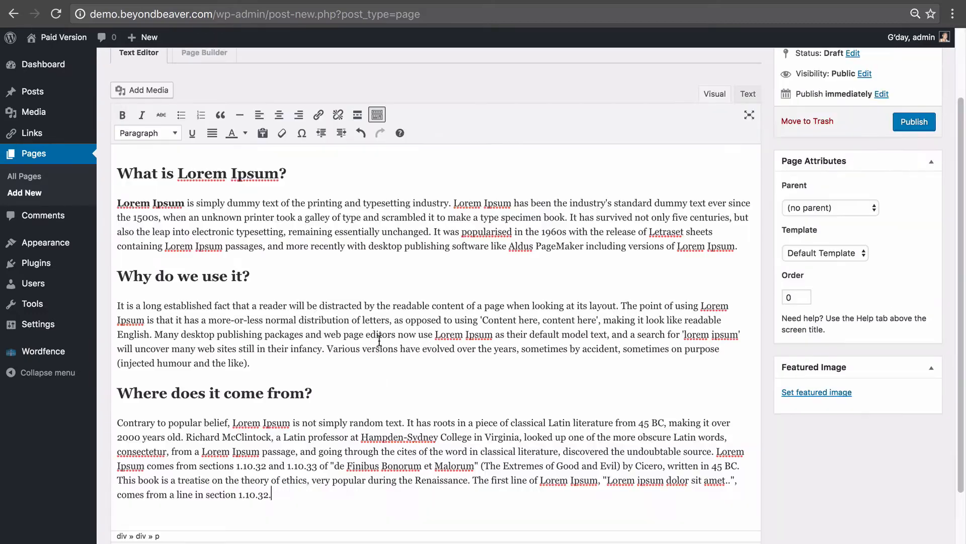
left_click(925, 122)
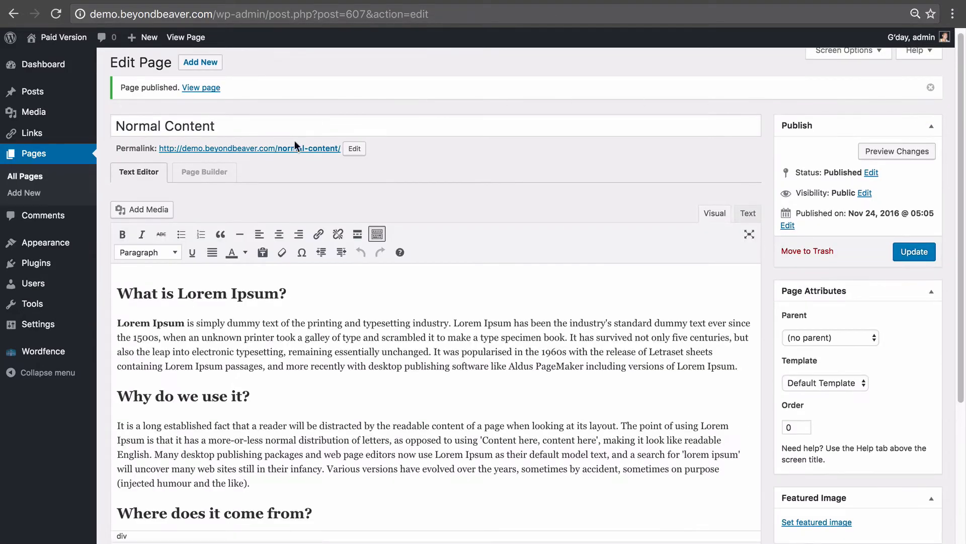
View the published page through its permalink, return to its editor and open the page in Page Builder
left_click(290, 146)
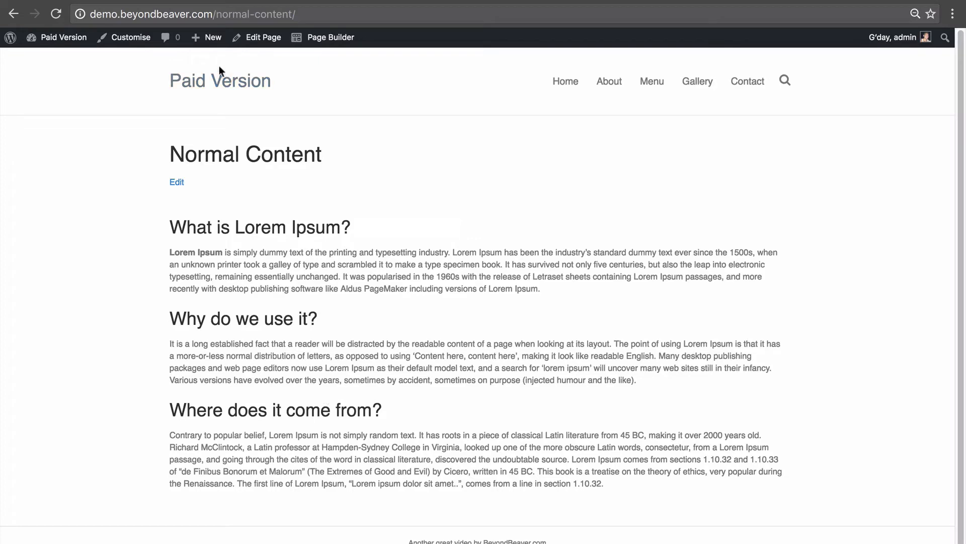
left_click(13, 15)
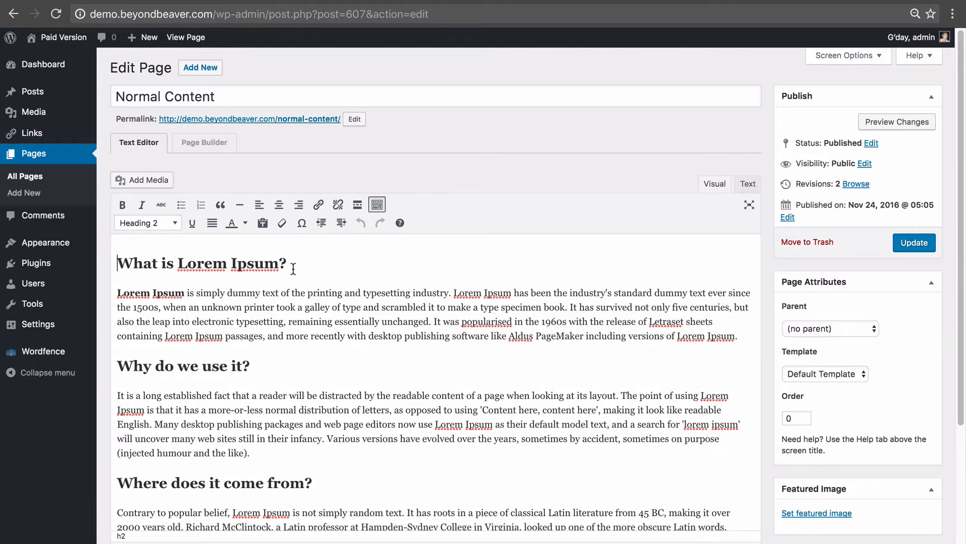
left_click(227, 145)
left_click(197, 146)
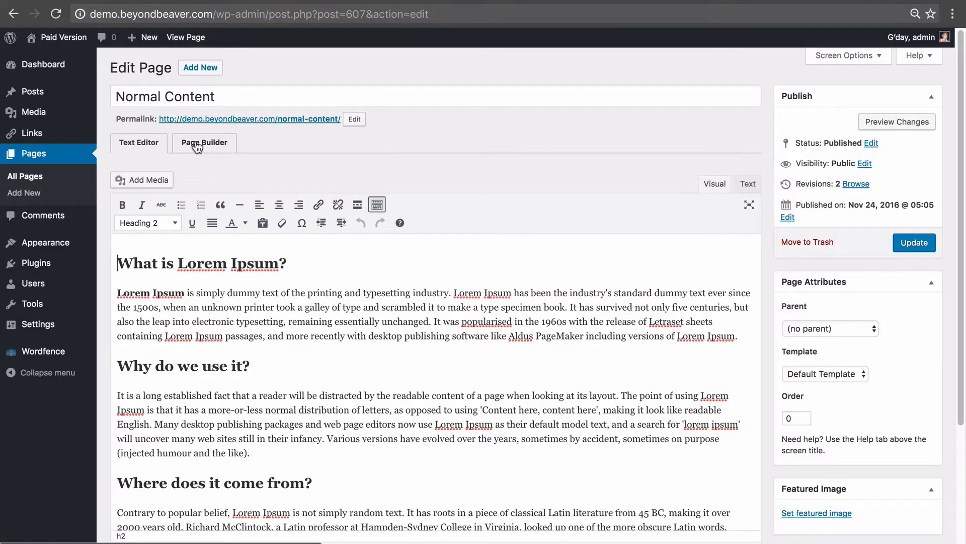
left_click(196, 144)
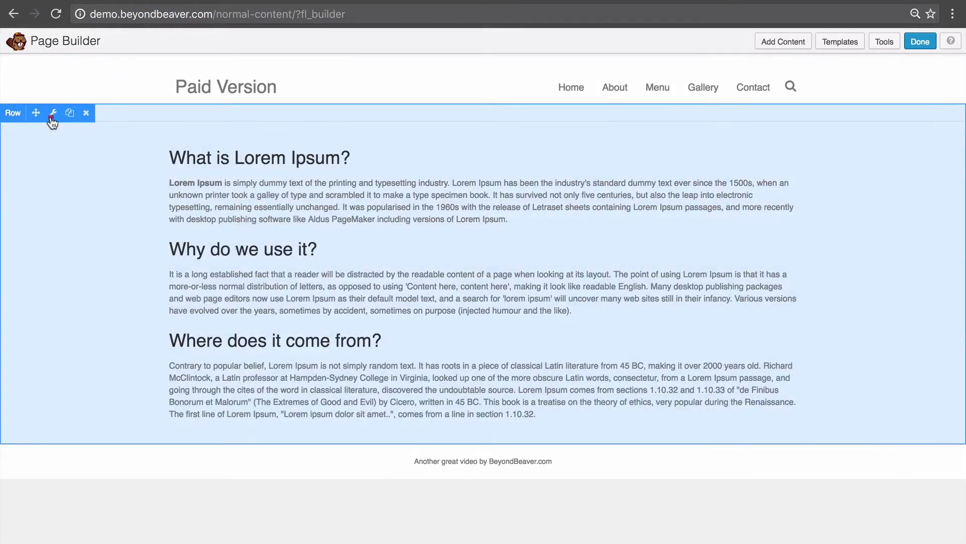
Set the background type to Color in the settings of the row holding the Lorem Ipsum text
left_click(52, 117)
scroll(551, 322, "down", 3)
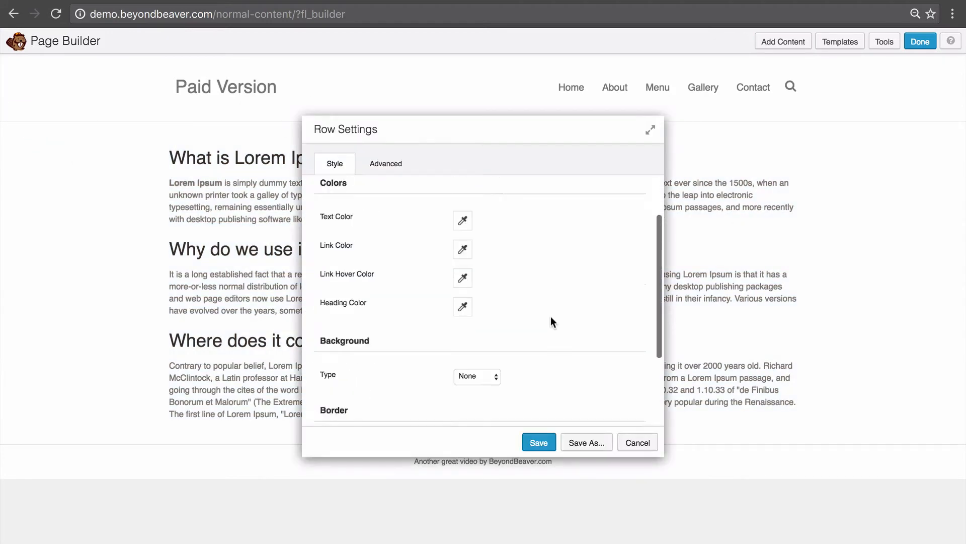
scroll(550, 318, "down", 2)
left_click(468, 320)
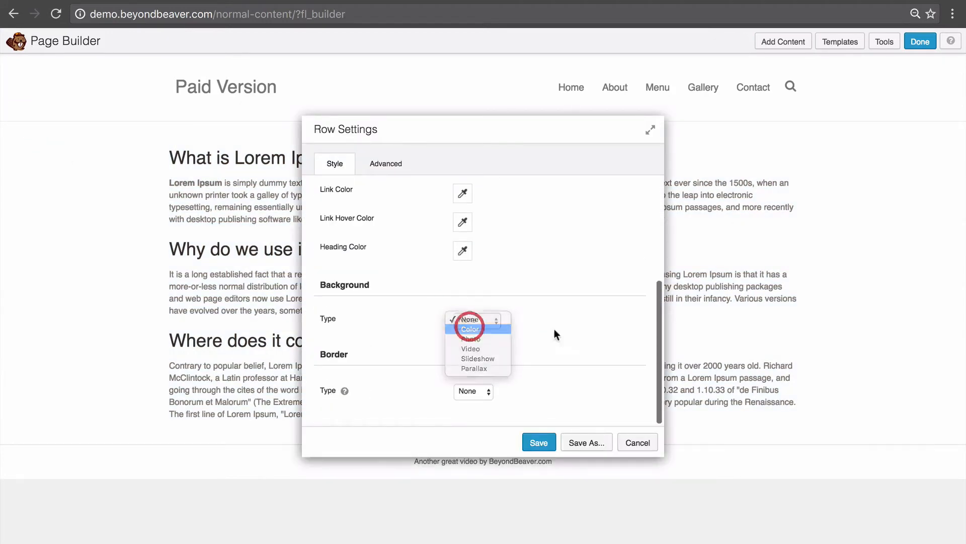
left_click(470, 328)
Pick a light blue background color for the Lorem Ipsum row
scroll(541, 306, "down", 3)
left_click(459, 305)
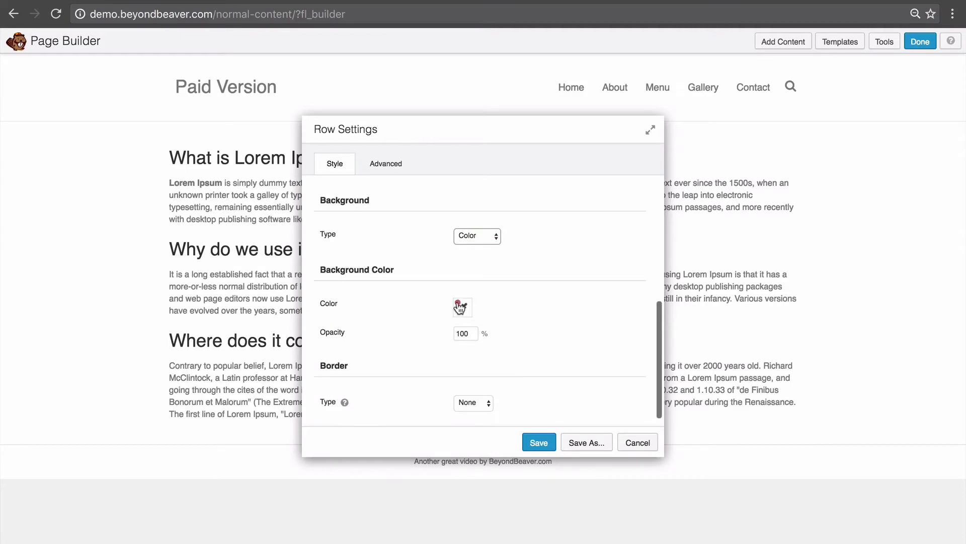
left_click(473, 371)
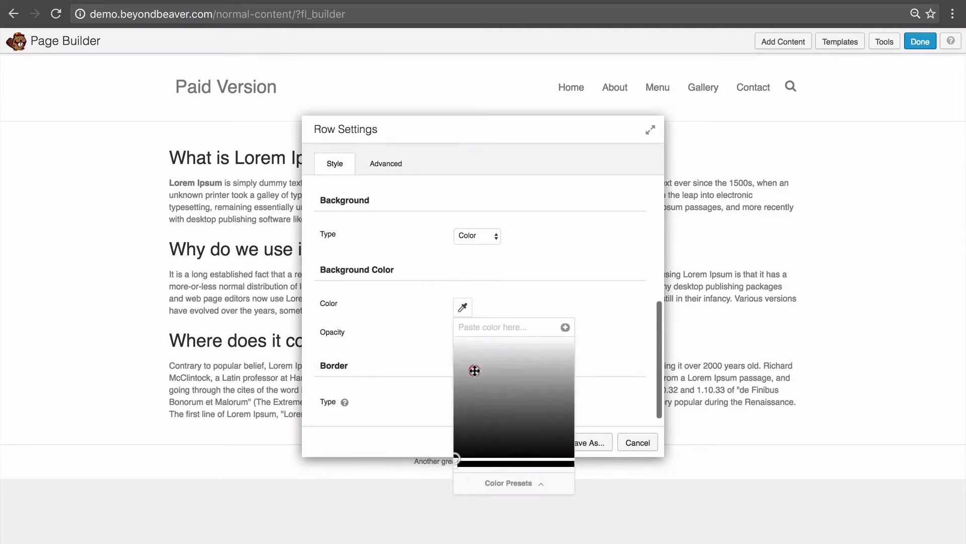
left_click(462, 307)
left_click(463, 308)
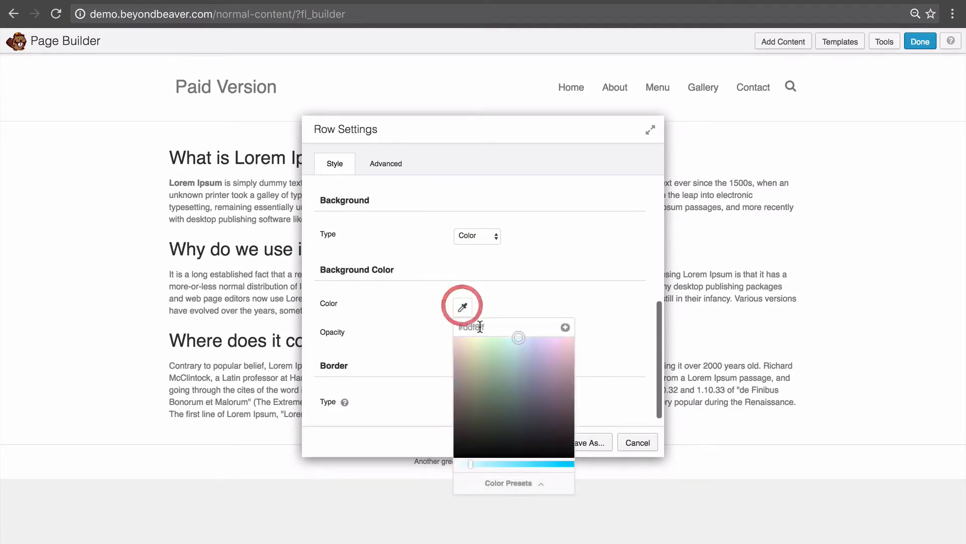
left_click(518, 336)
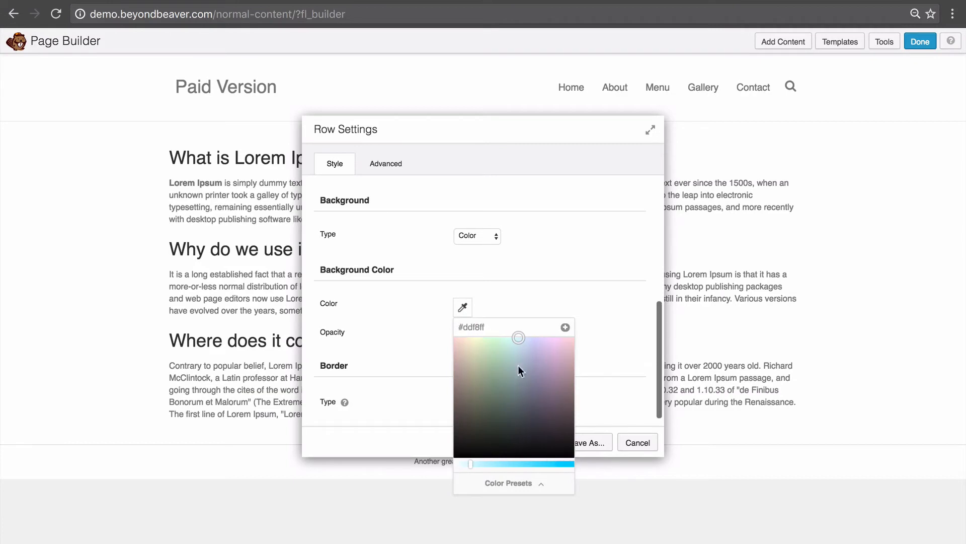
left_click(519, 336)
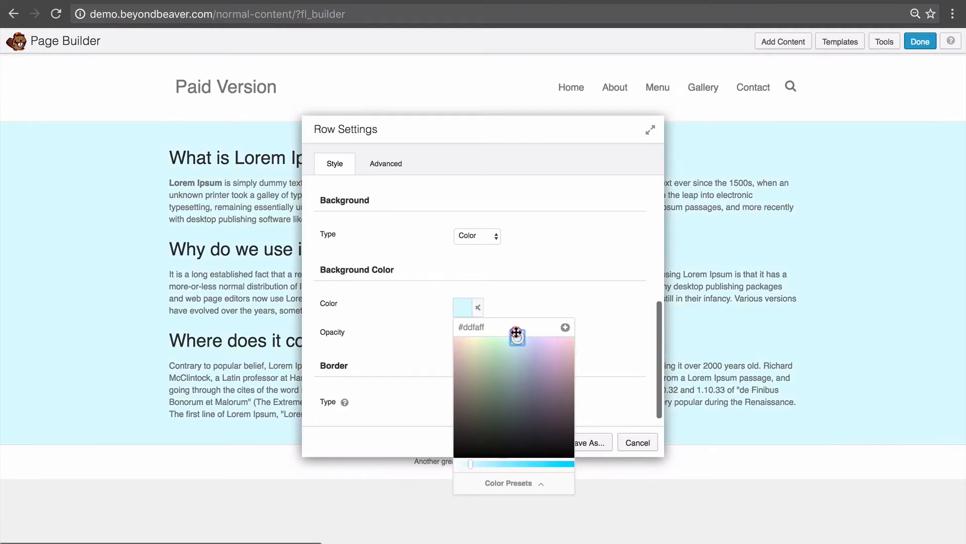
Save the row settings and finish the Page Builder session by publishing the changes
left_click(524, 306)
left_click(545, 441)
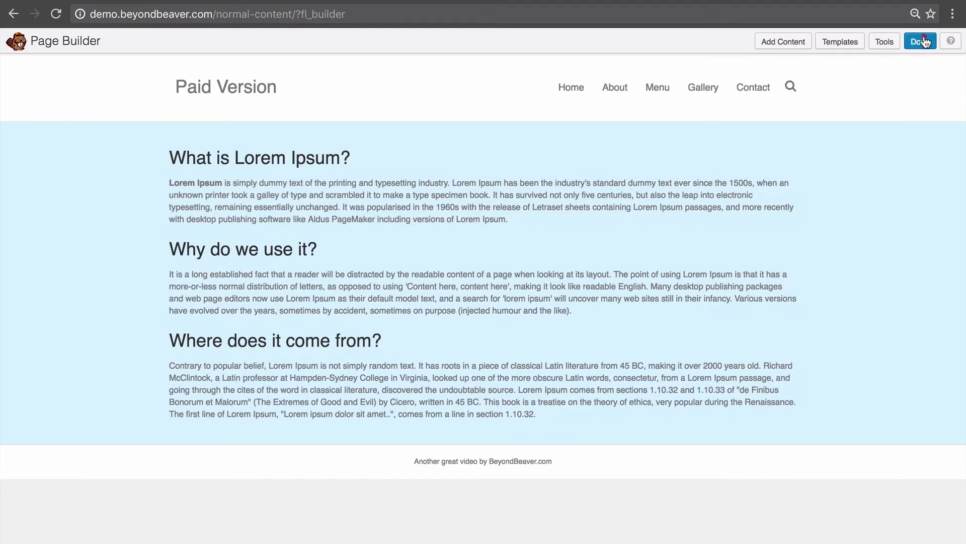
left_click(925, 42)
left_click(523, 256)
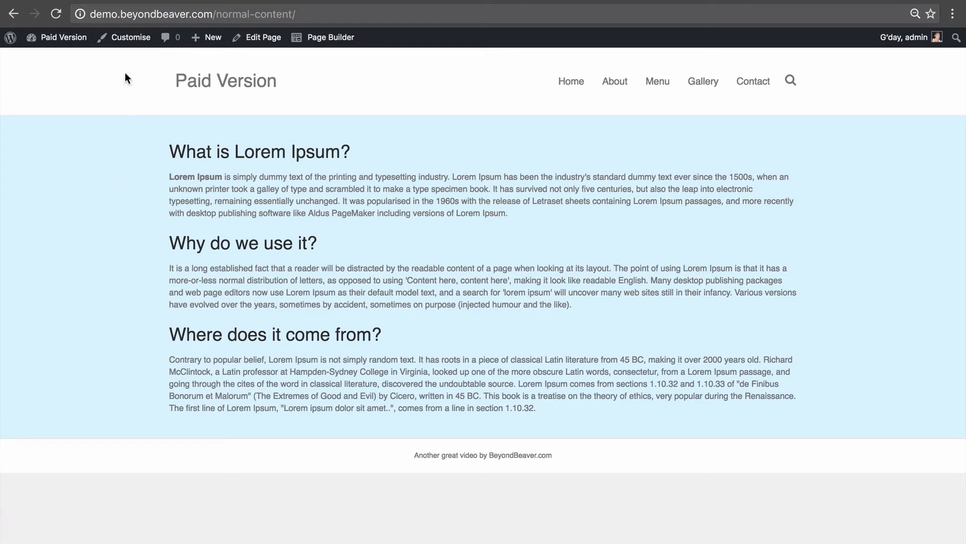
Open the theme customiser's general layout settings and set the site width to Boxed
left_click(132, 38)
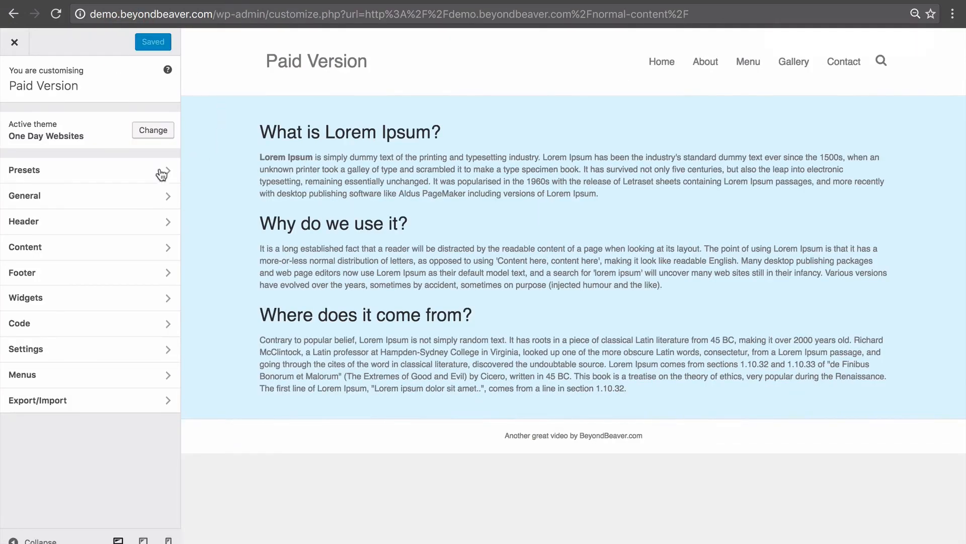
left_click(53, 199)
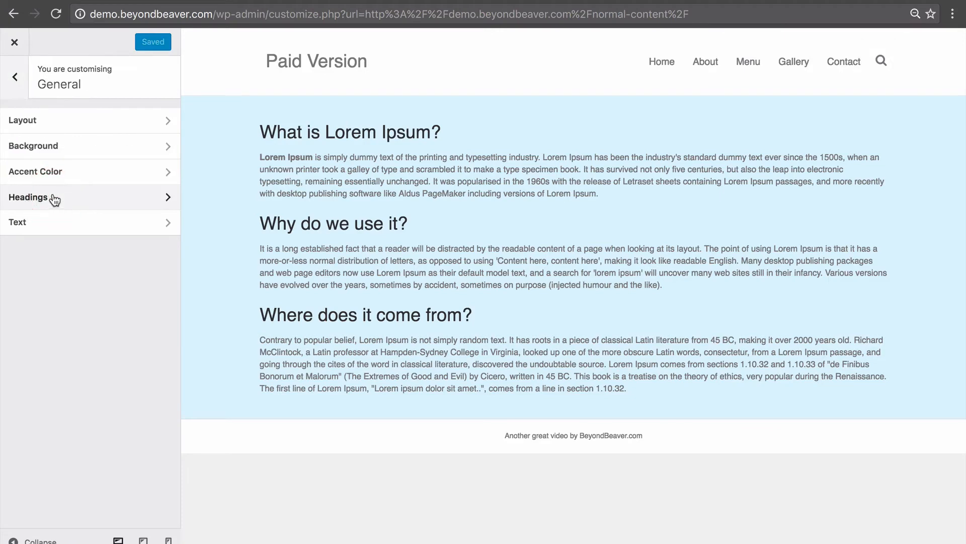
left_click(61, 124)
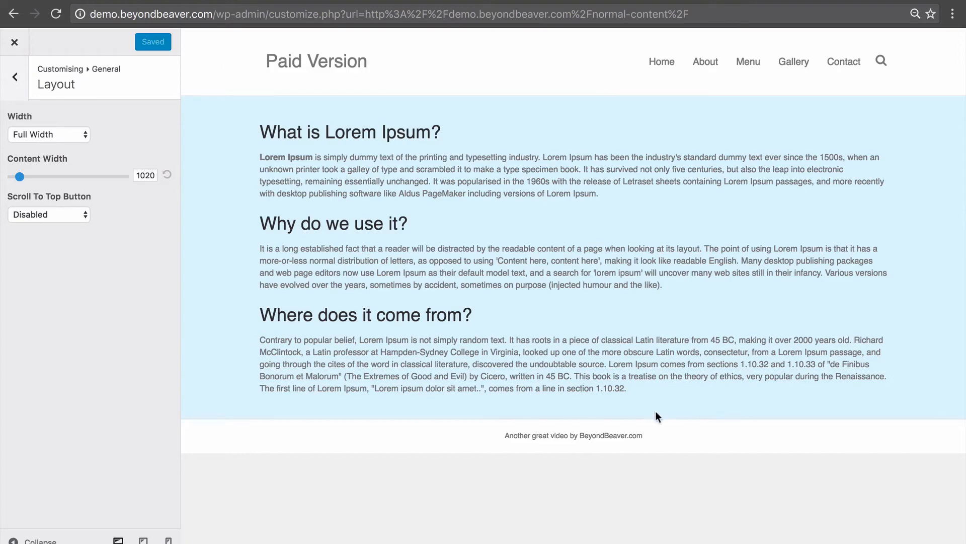
left_click(57, 133)
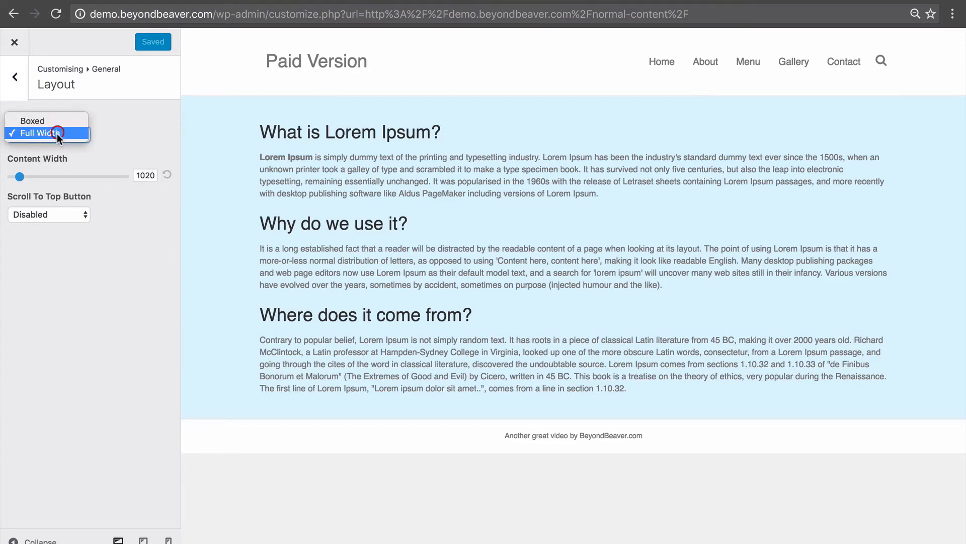
left_click(52, 125)
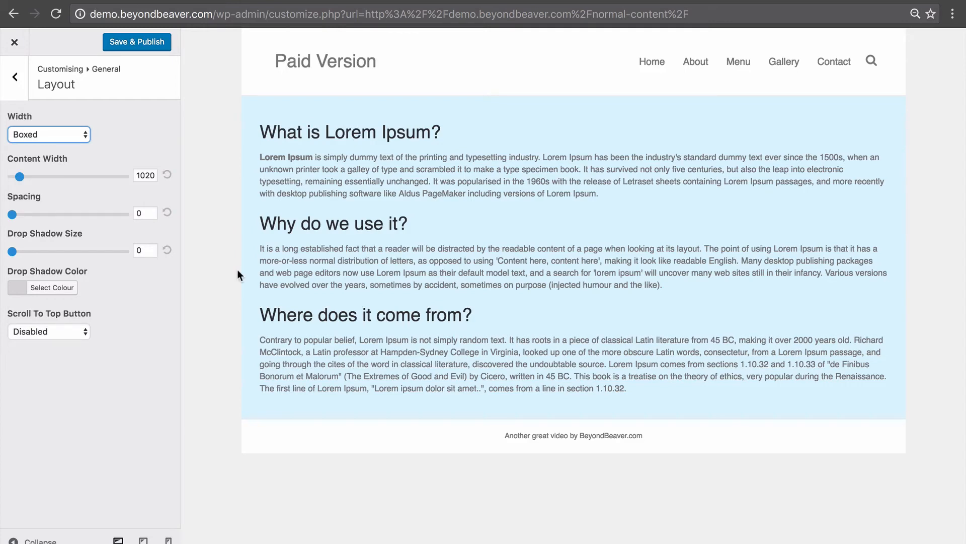
Set the font family of the theme's headings to Oswald
left_click(16, 77)
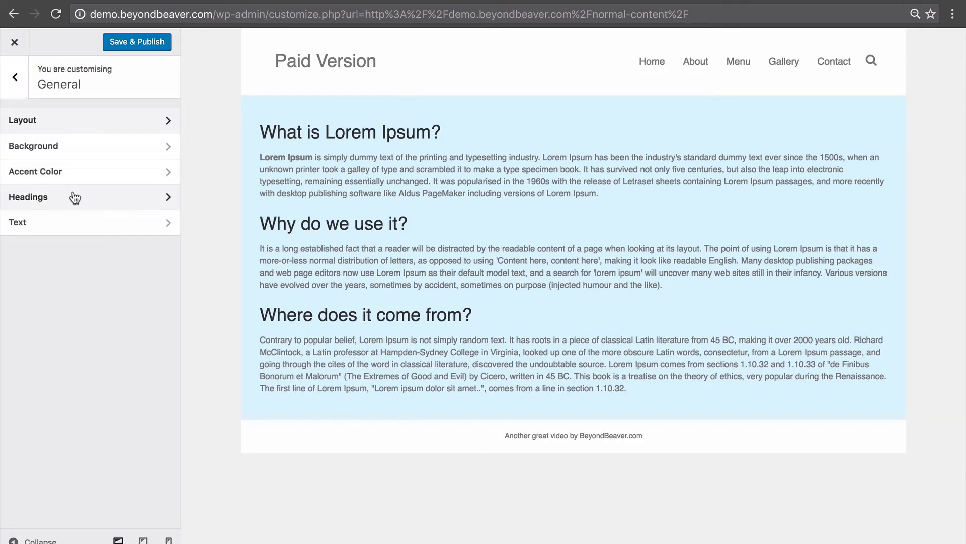
left_click(17, 196)
left_click(11, 176)
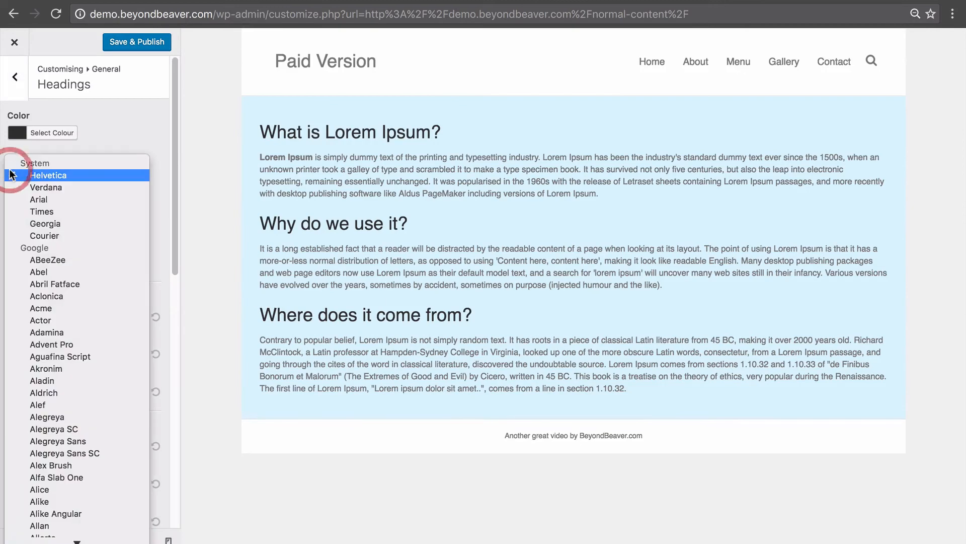
type("os")
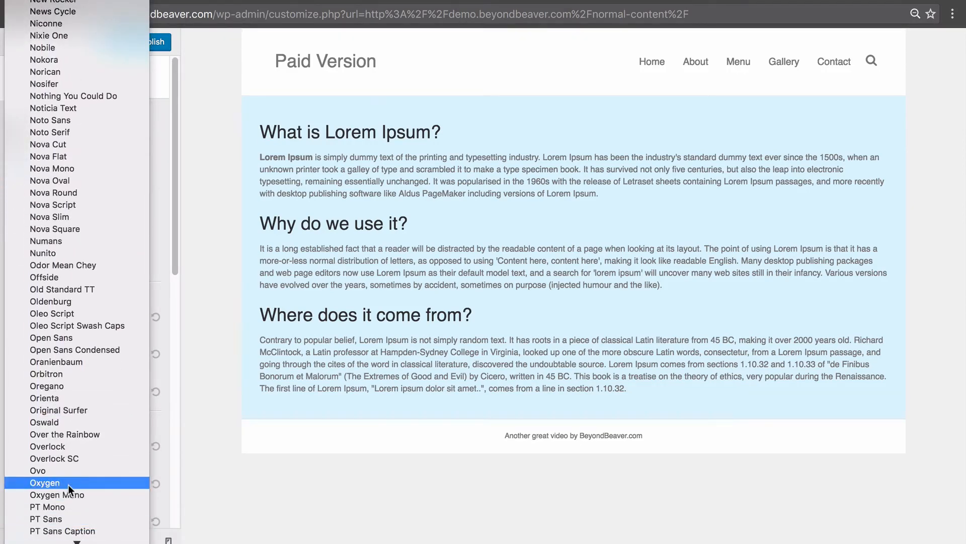
left_click(63, 422)
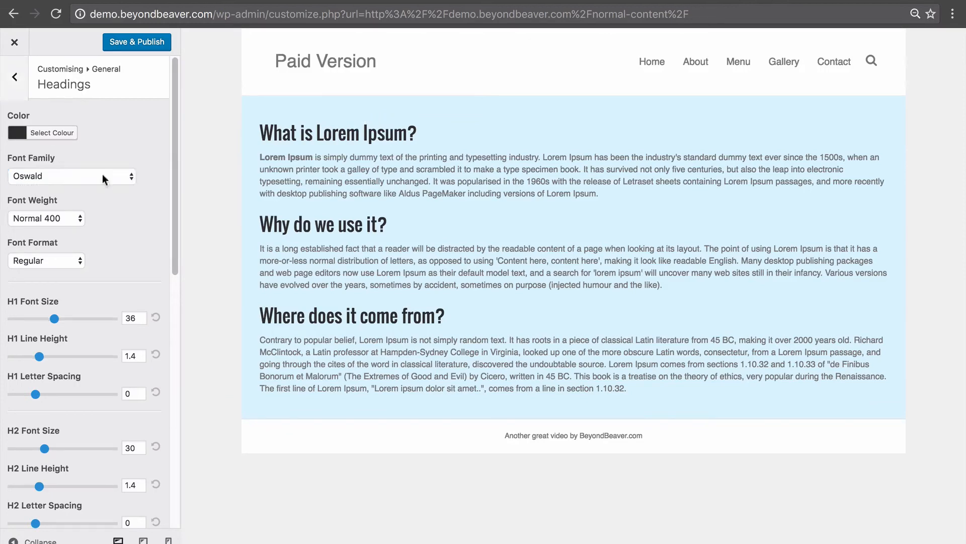
Set the heading color to the red preset #dd3333, then save and publish the theme changes and leave the customiser
left_click(45, 133)
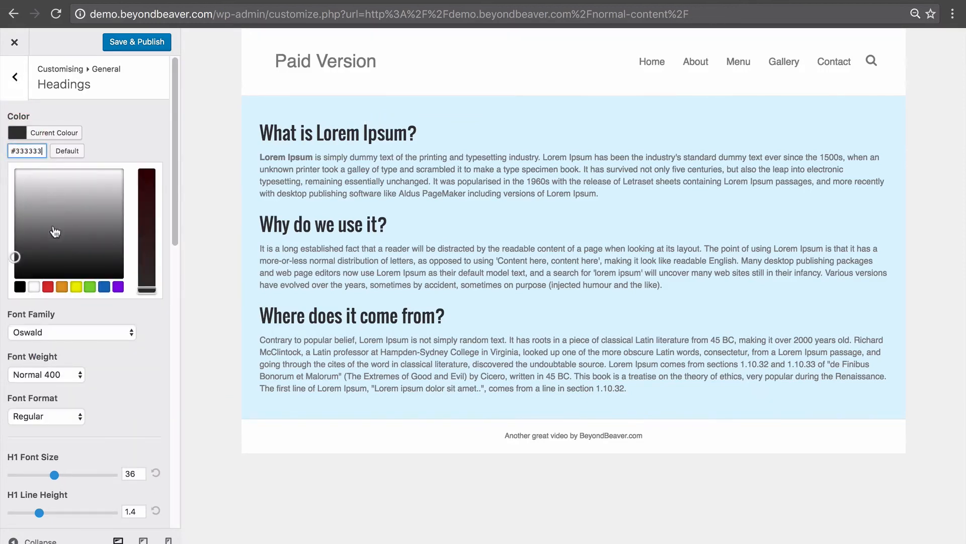
left_click(48, 287)
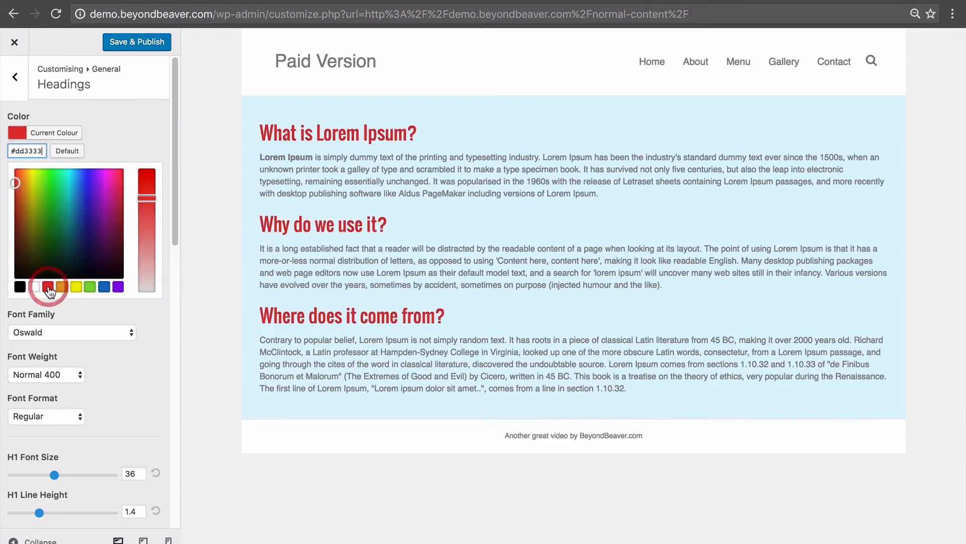
left_click(114, 45)
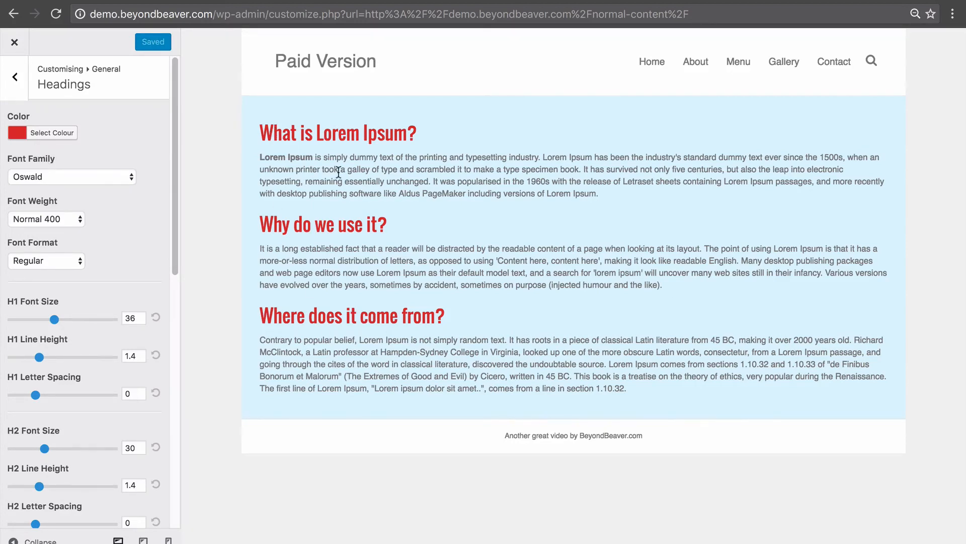
left_click(15, 43)
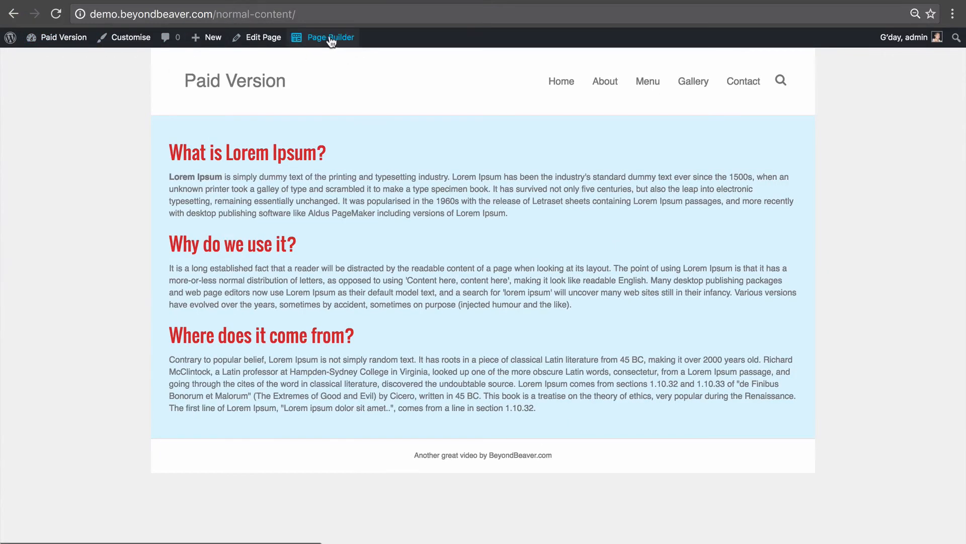
Open the page in Page Builder and add a Heading module above the existing content with the text "Sample Heading"
left_click(321, 44)
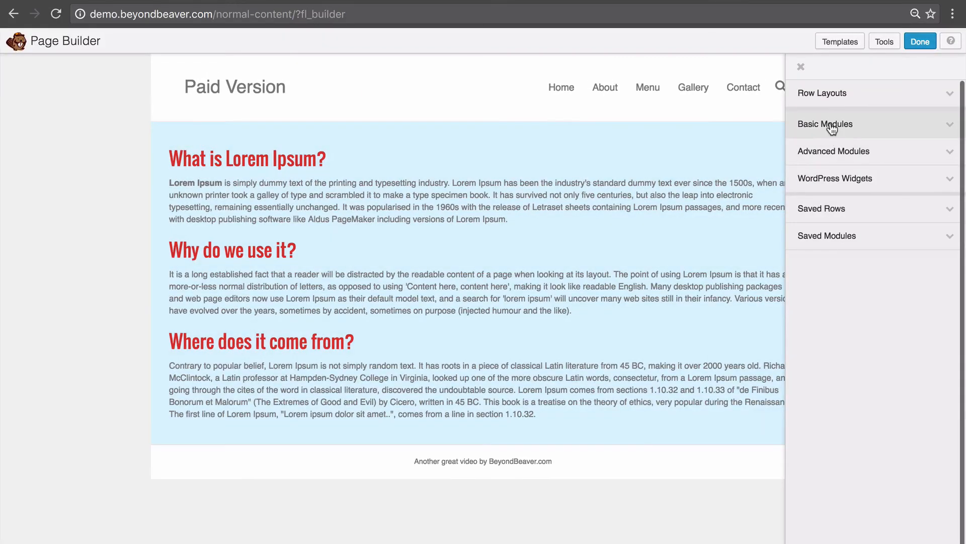
left_click(831, 123)
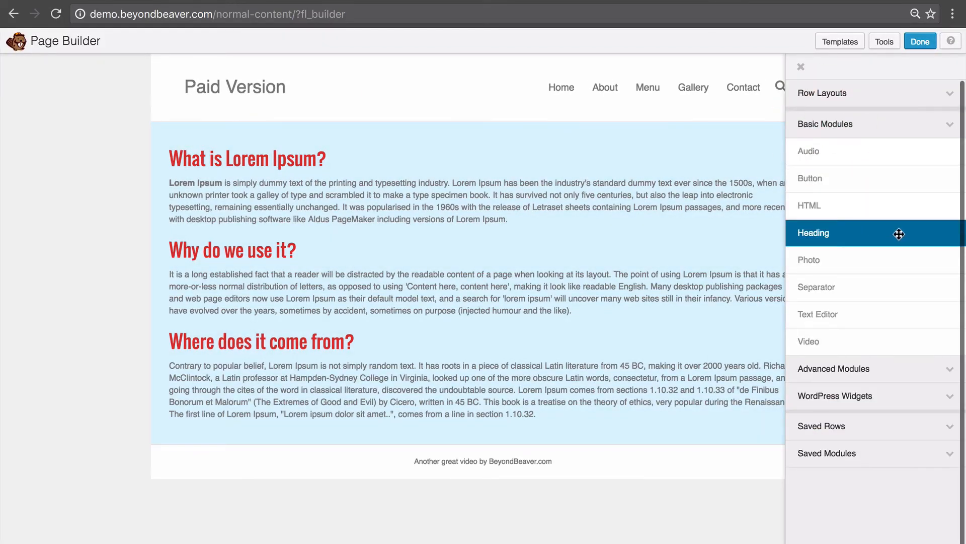
left_click_drag(897, 232, 320, 141)
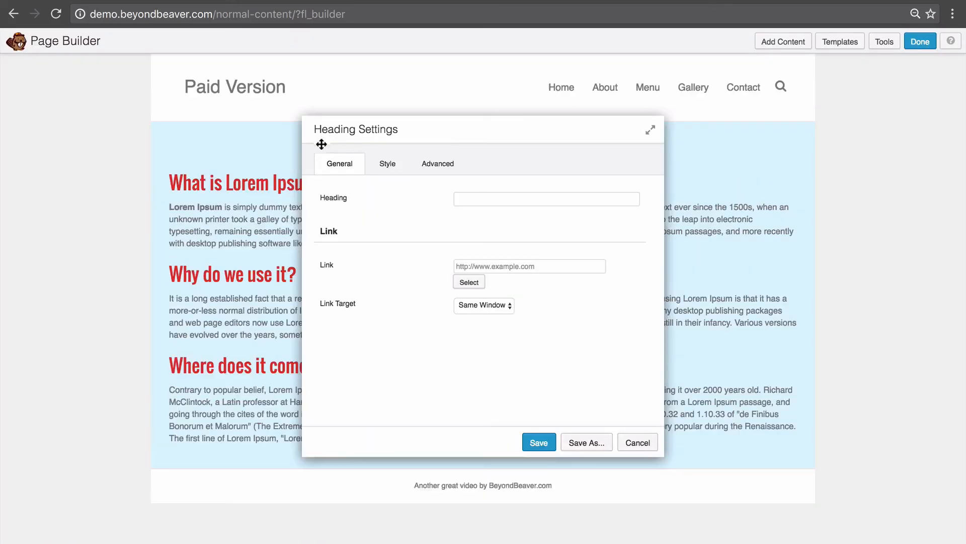
left_click(495, 200)
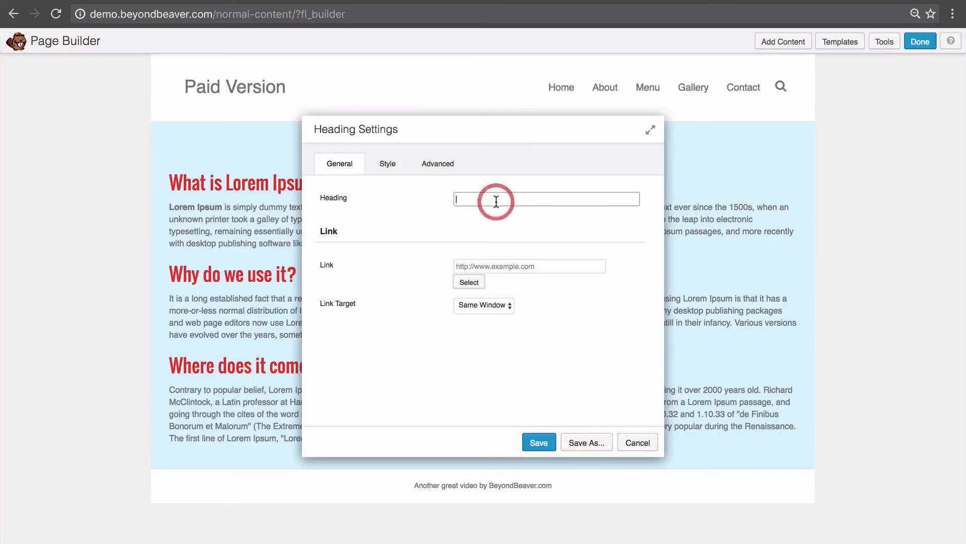
type("Sample Heading")
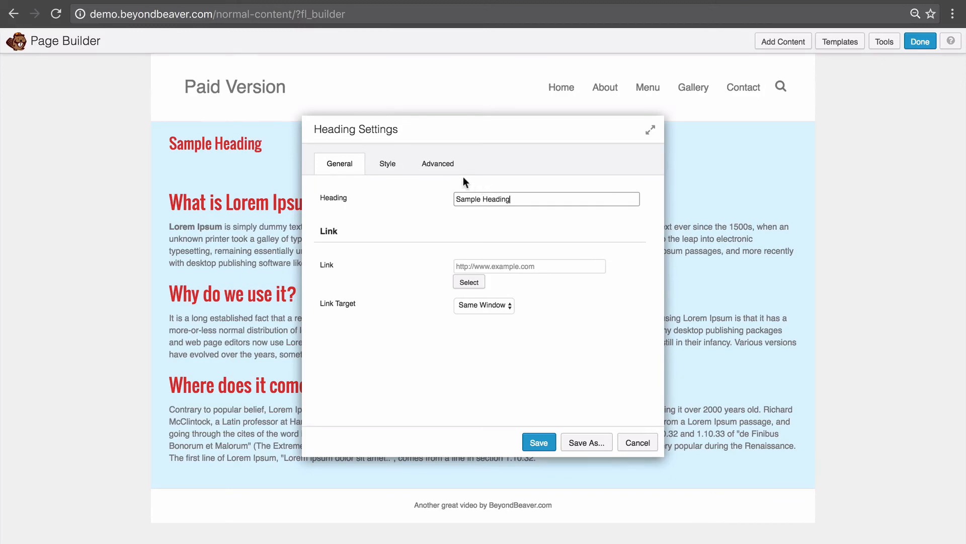
Set the new heading's HTML tag to h1 and save the module settings
left_click(391, 164)
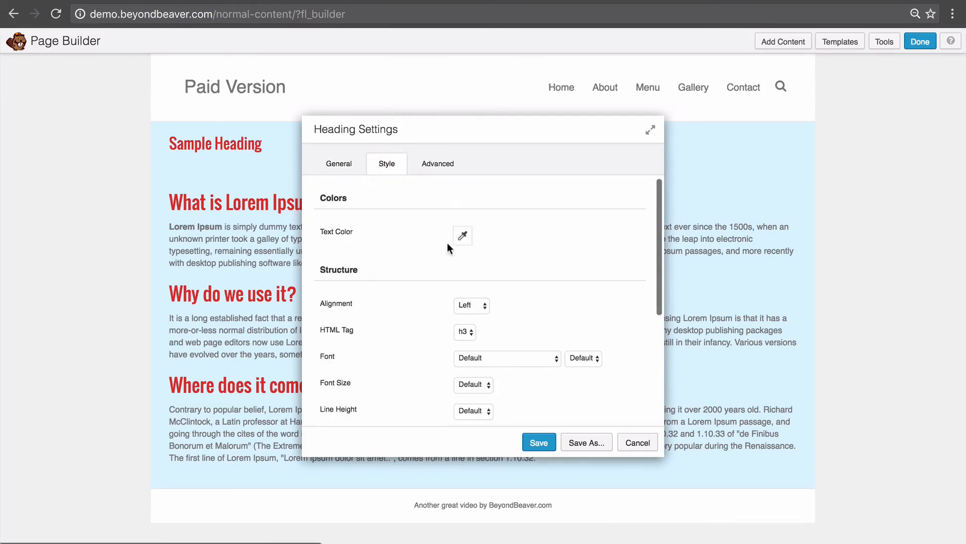
left_click(463, 332)
left_click(461, 310)
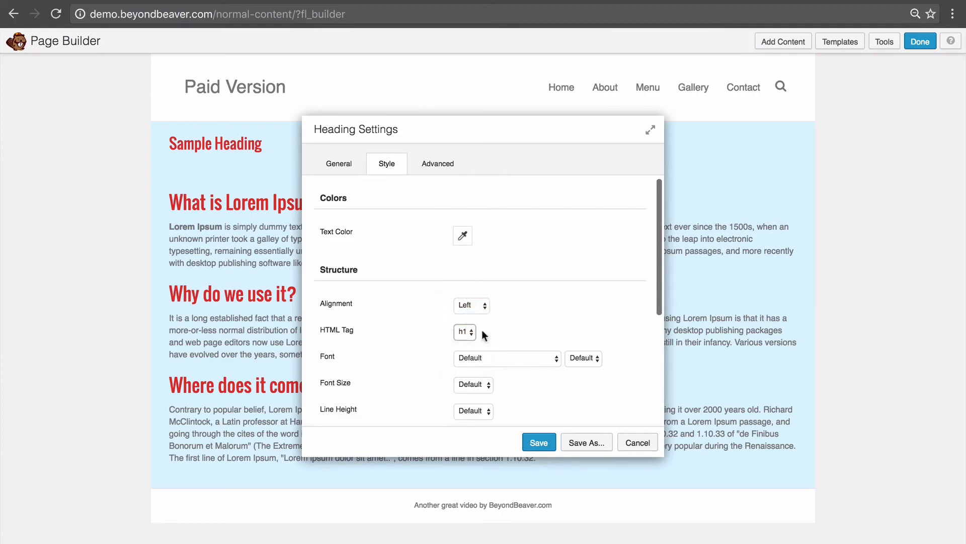
left_click(538, 442)
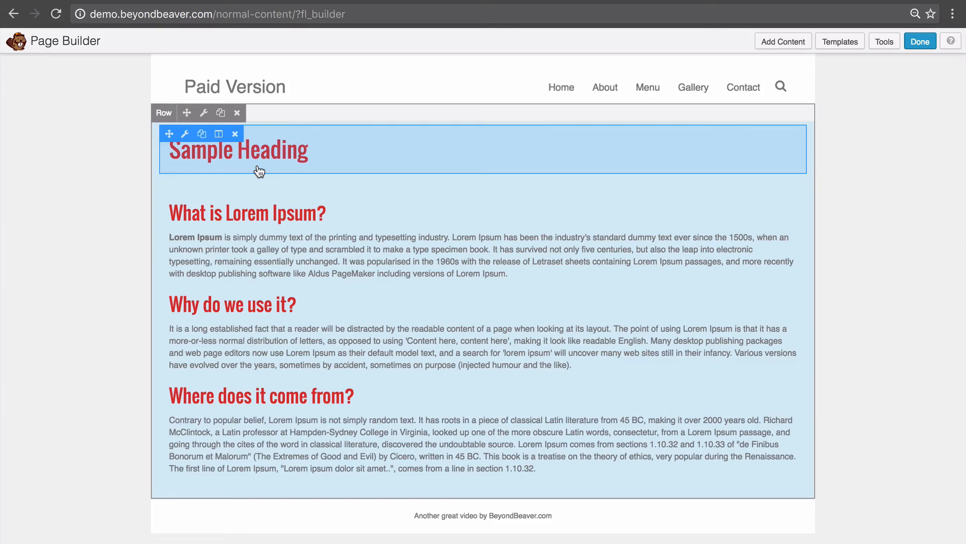
Reopen the style settings of the "Sample Heading" module and set its font to Georgia
left_click(305, 153)
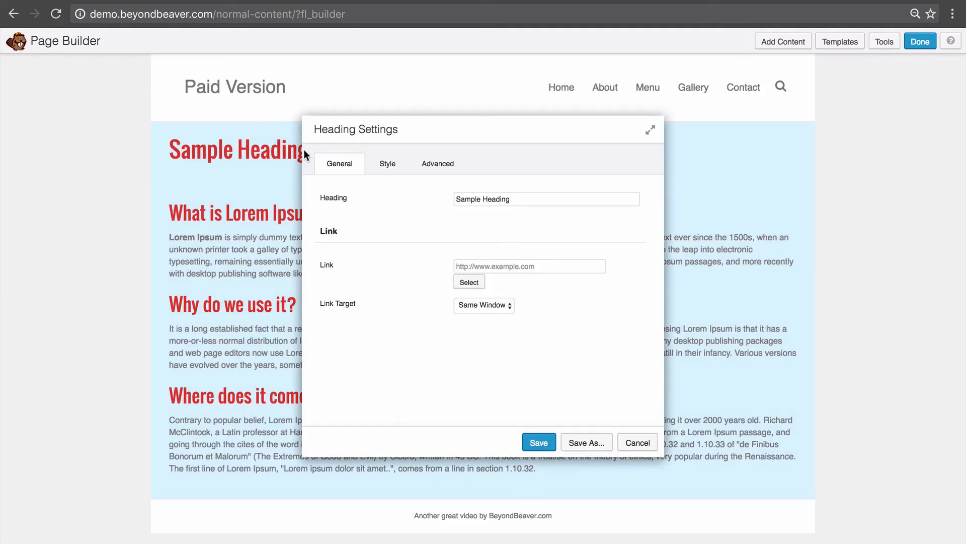
left_click(387, 163)
left_click_drag(427, 138, 542, 119)
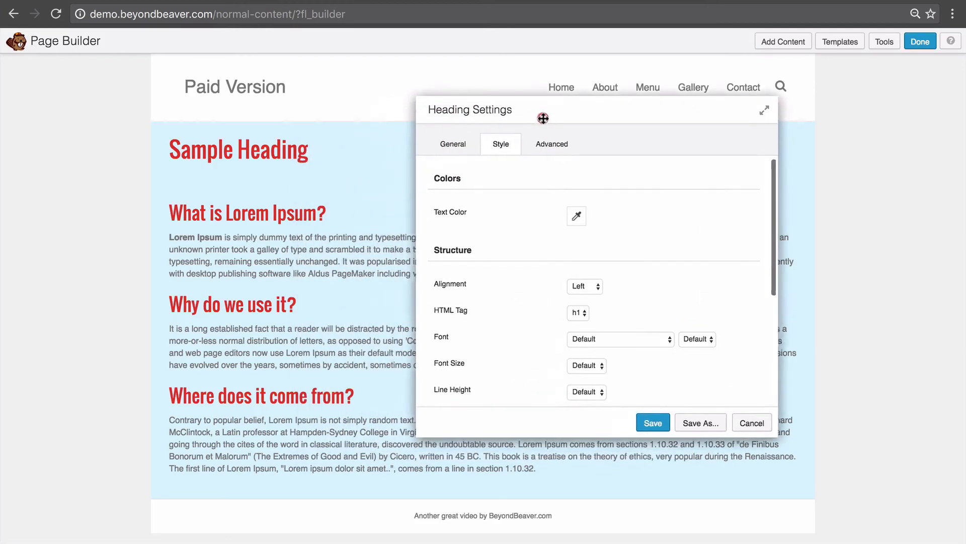
left_click(626, 337)
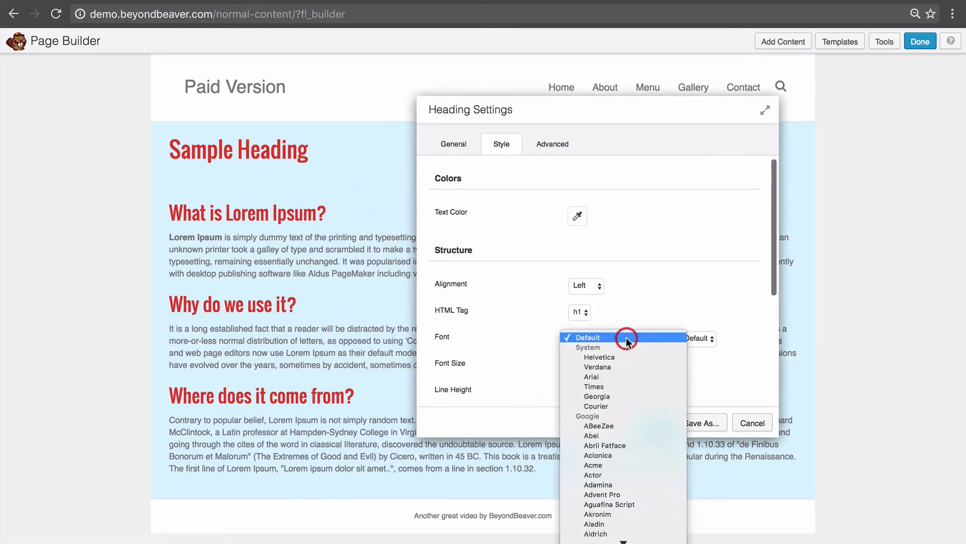
left_click(627, 396)
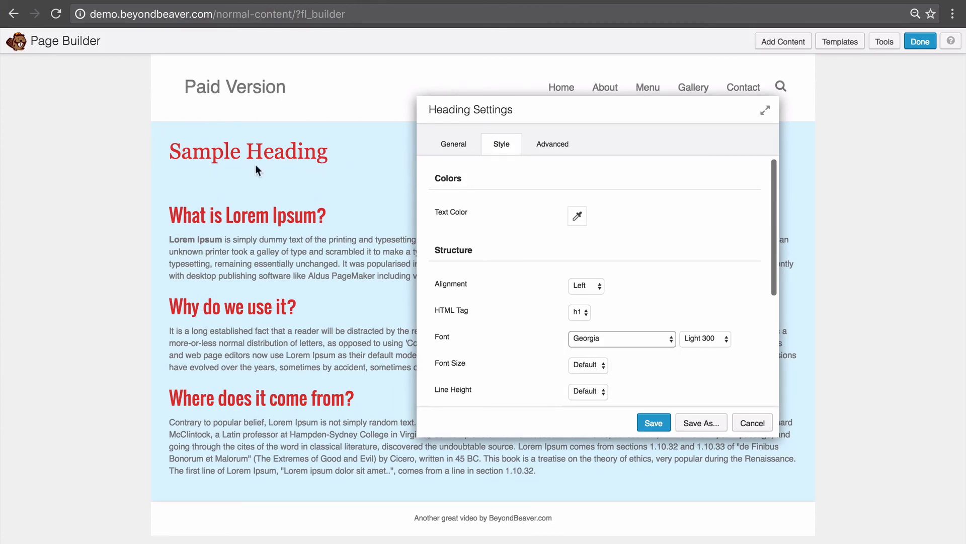
Give the "Sample Heading" module a custom font size of 80 px and move the settings dialog clear of the heading
scroll(659, 267, "down", 3)
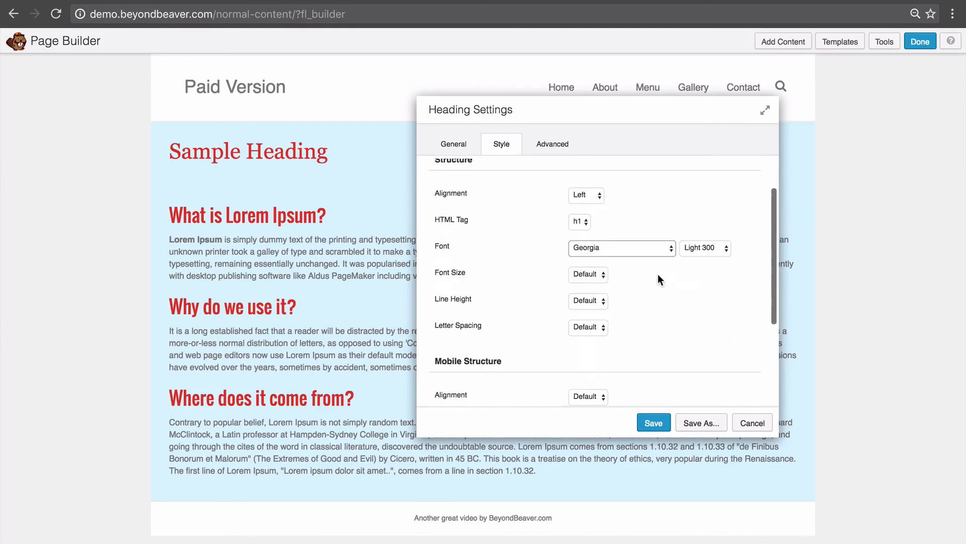
left_click(584, 274)
left_click(588, 281)
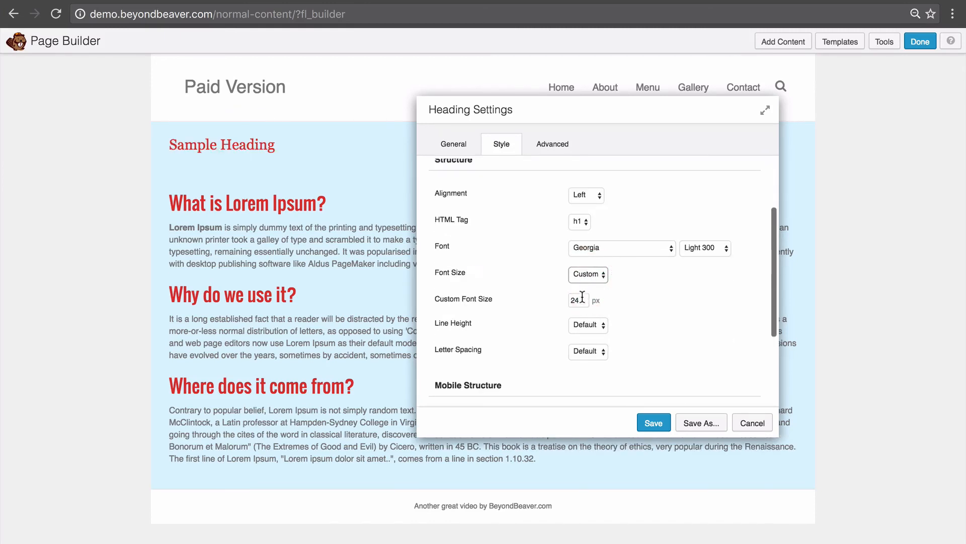
double_click(579, 299)
type("80")
left_click_drag(572, 105, 682, 97)
Set the text color of the "Sample Heading" module to near-black #0a0a0a
scroll(629, 256, "up", 3)
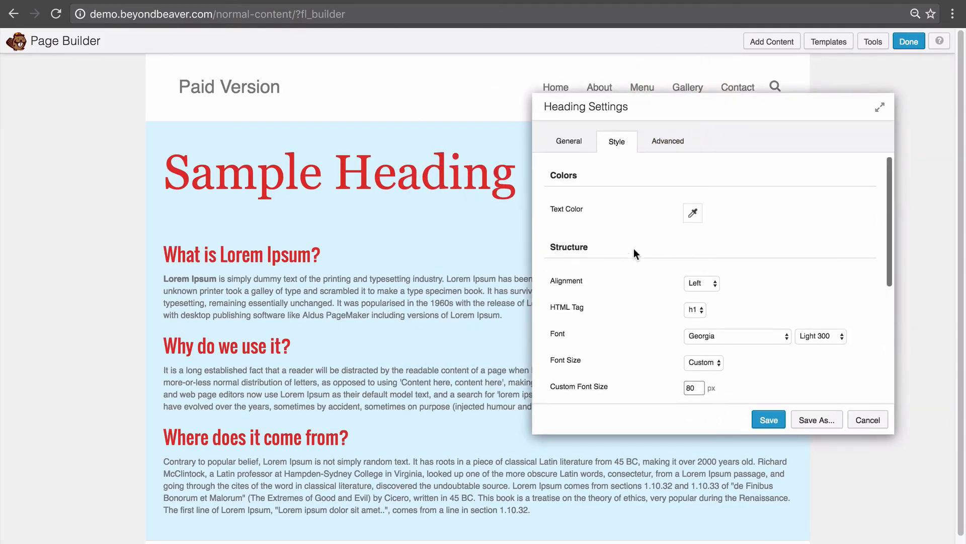
left_click(690, 213)
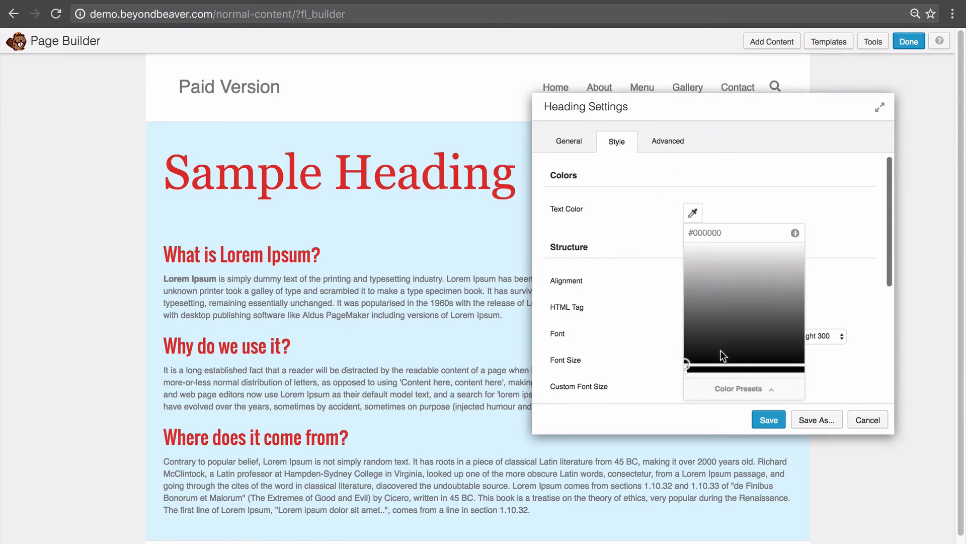
left_click_drag(720, 350, 764, 375)
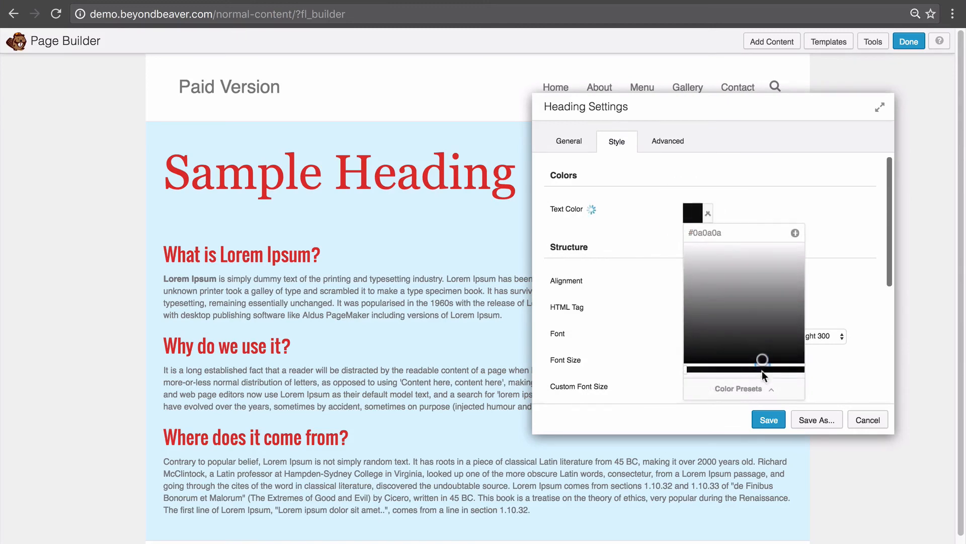
left_click(863, 274)
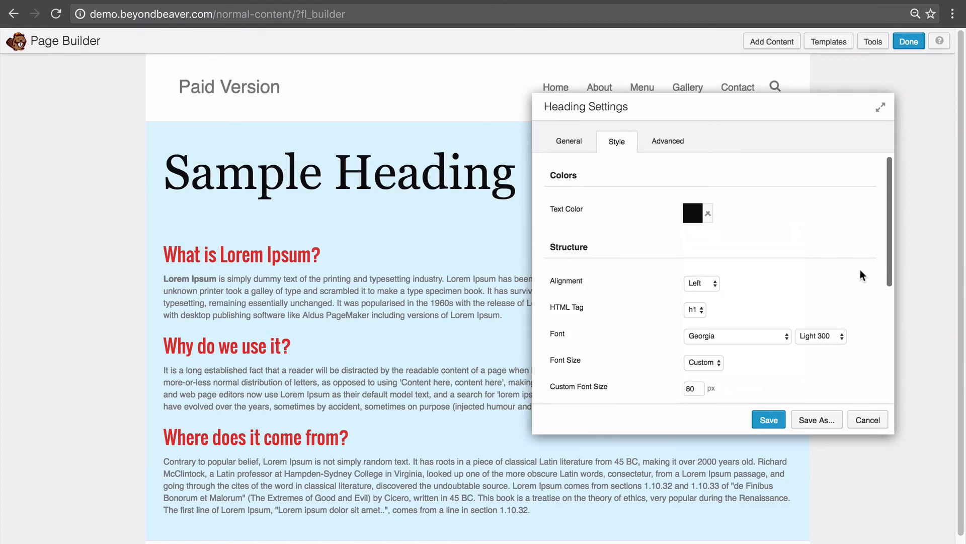